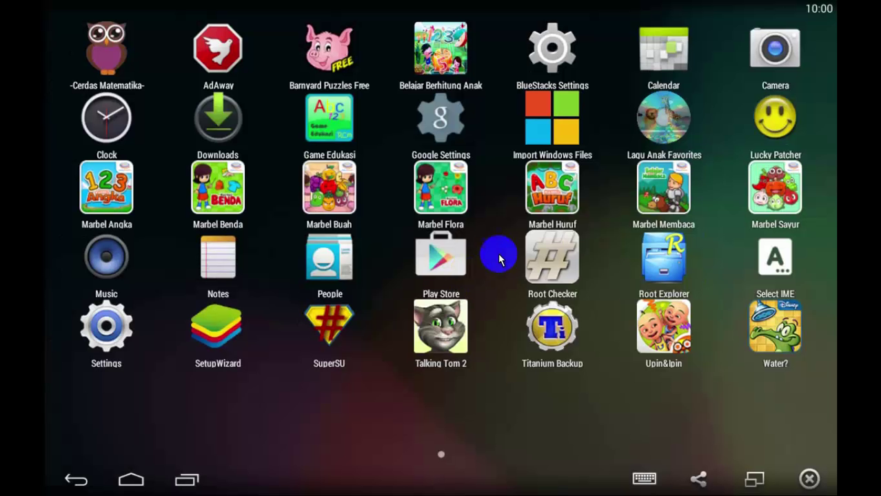
# Retry loading the Play Store several times, then leave it after the connection error persists.
pyautogui.click(445, 261)
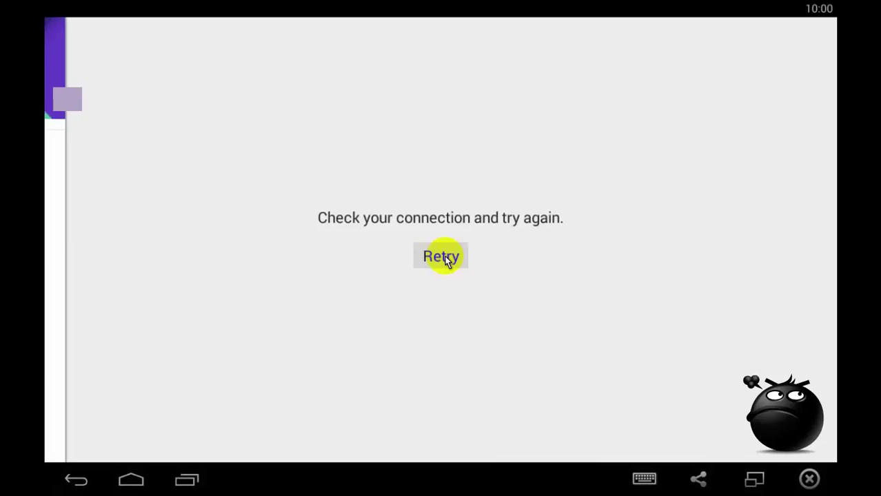
pyautogui.click(445, 259)
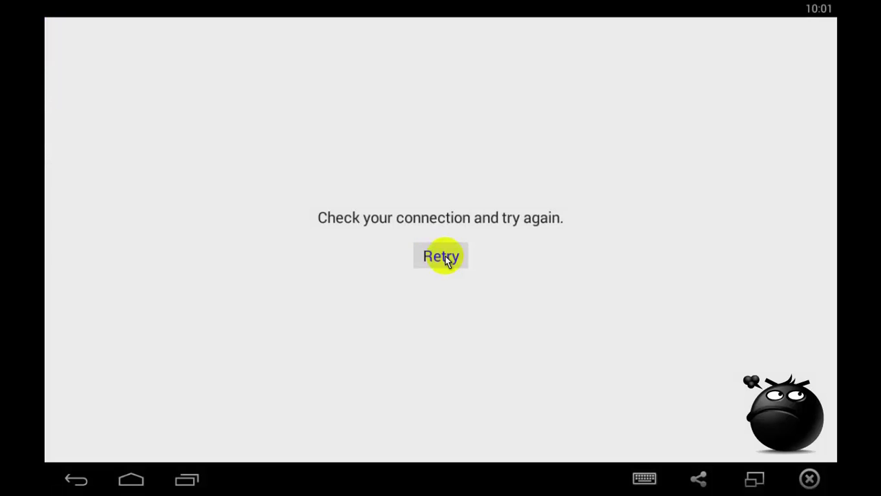
pyautogui.click(445, 259)
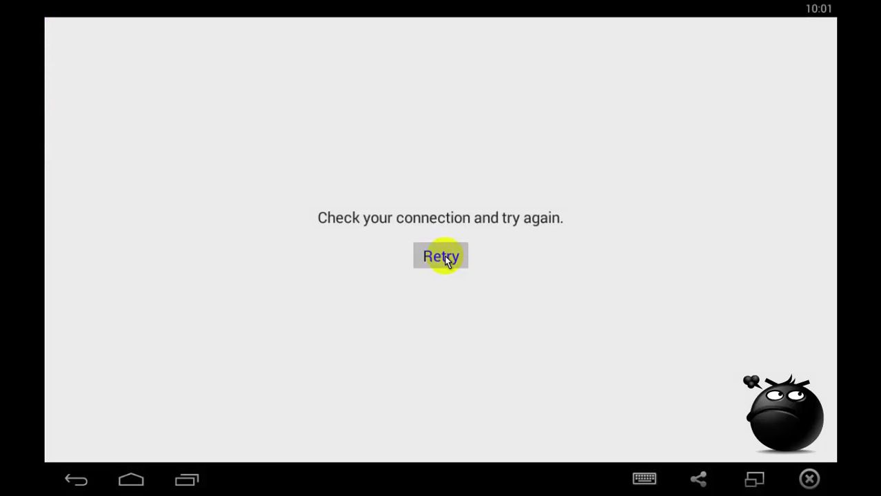
pyautogui.click(444, 259)
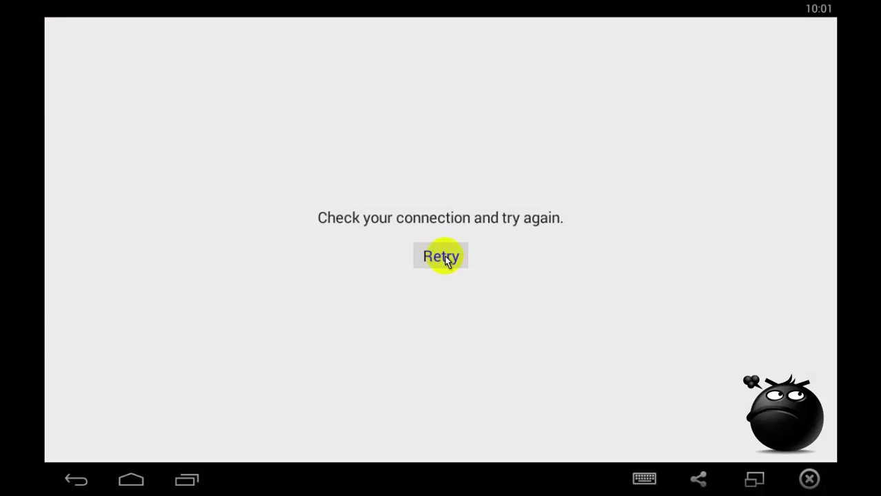
pyautogui.click(444, 259)
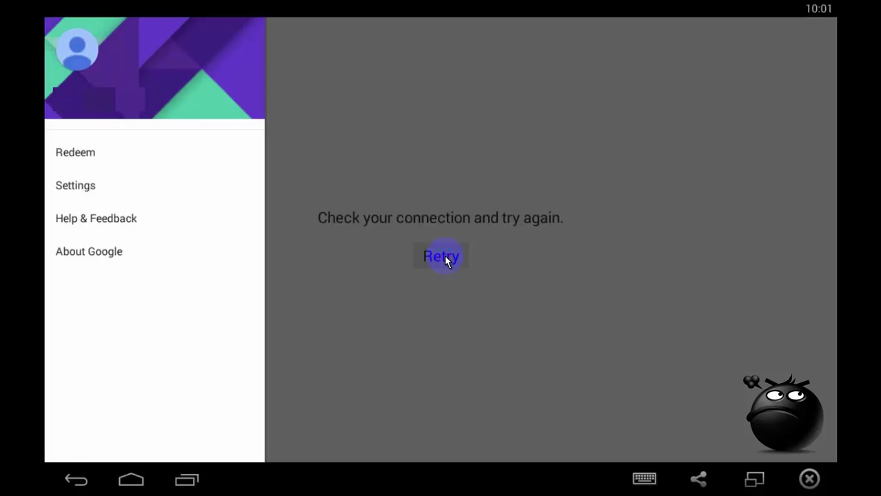
pyautogui.click(445, 259)
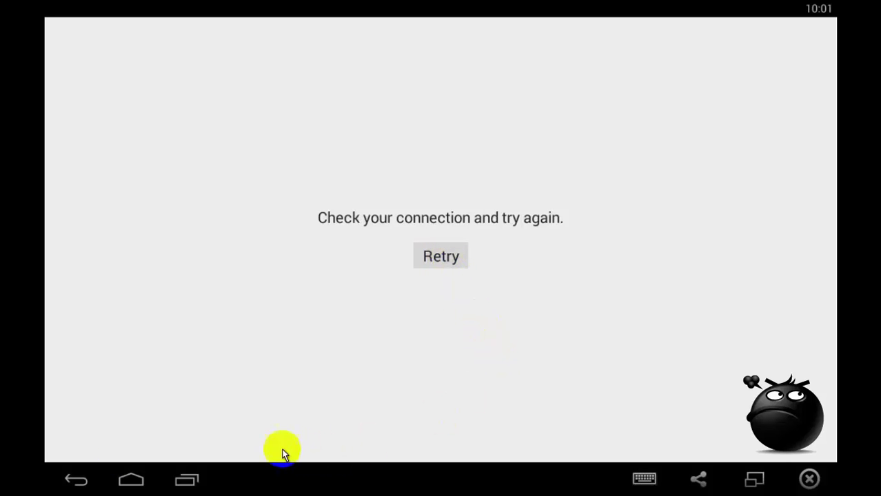
pyautogui.click(68, 483)
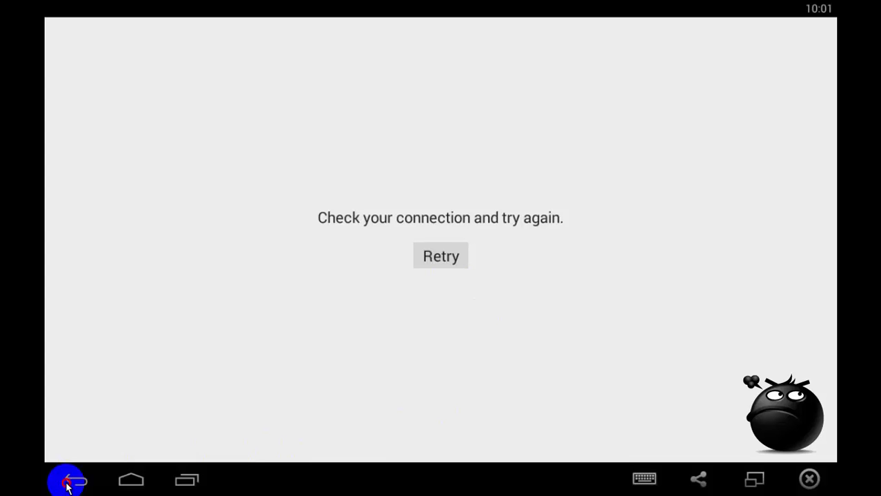
pyautogui.click(67, 484)
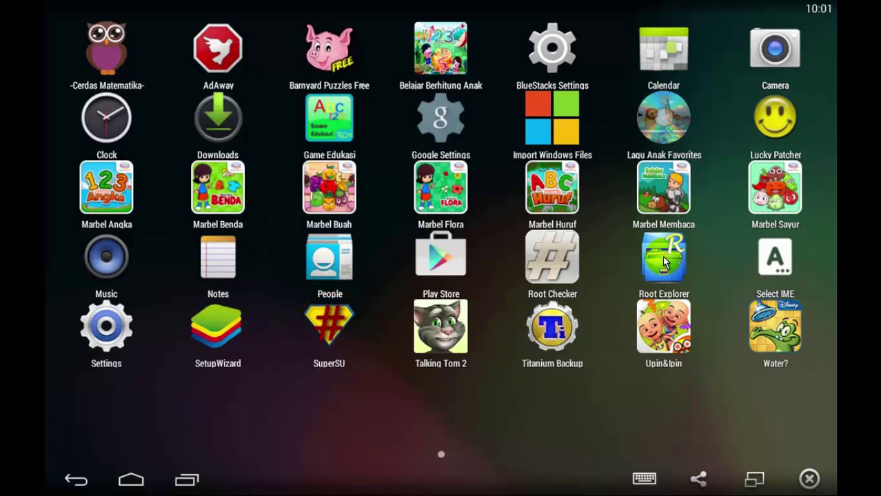
# Launch Root Explorer and open the system folder.
pyautogui.click(664, 261)
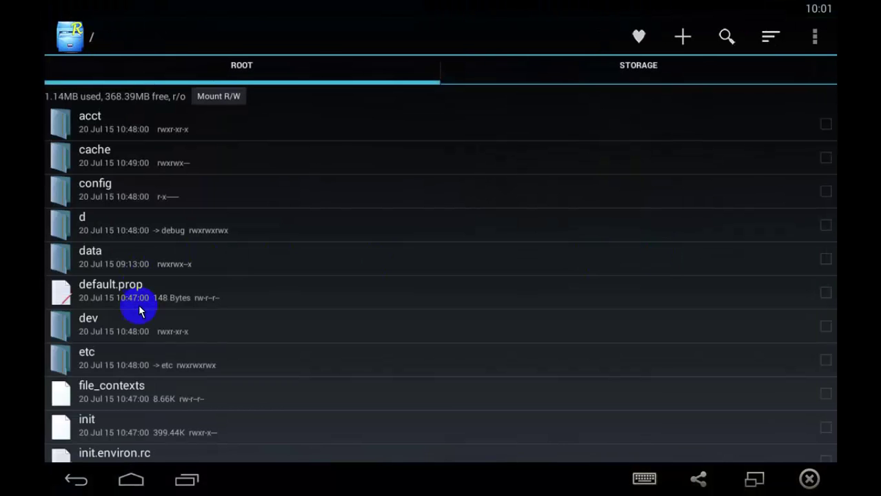
pyautogui.moveTo(126, 344); pyautogui.dragTo(142, 134)
pyautogui.moveTo(114, 350); pyautogui.dragTo(126, 241)
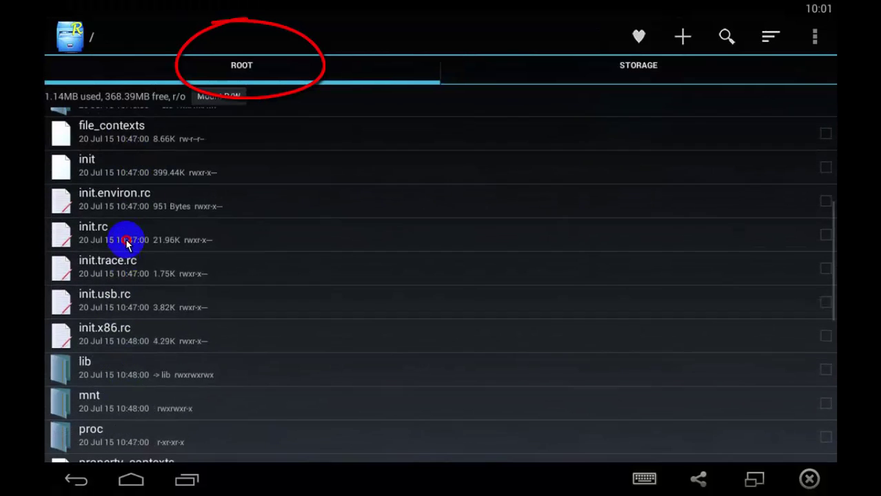
pyautogui.click(131, 378)
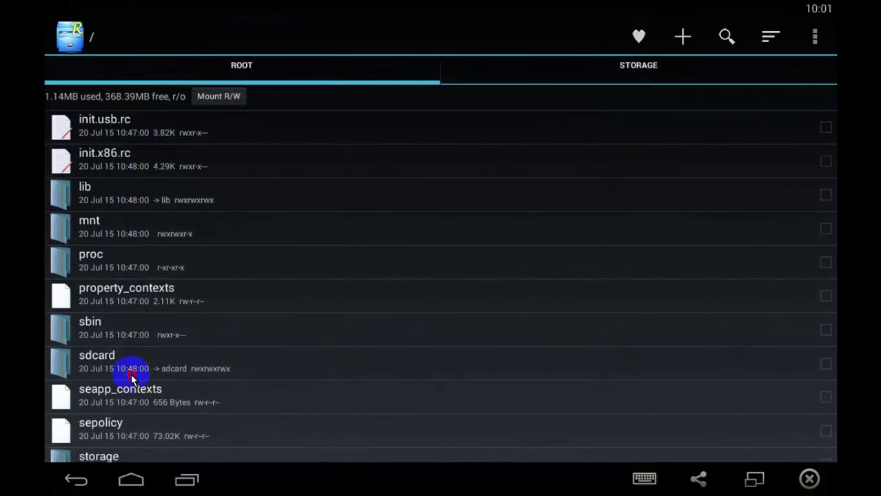
pyautogui.moveTo(131, 377); pyautogui.dragTo(145, 253)
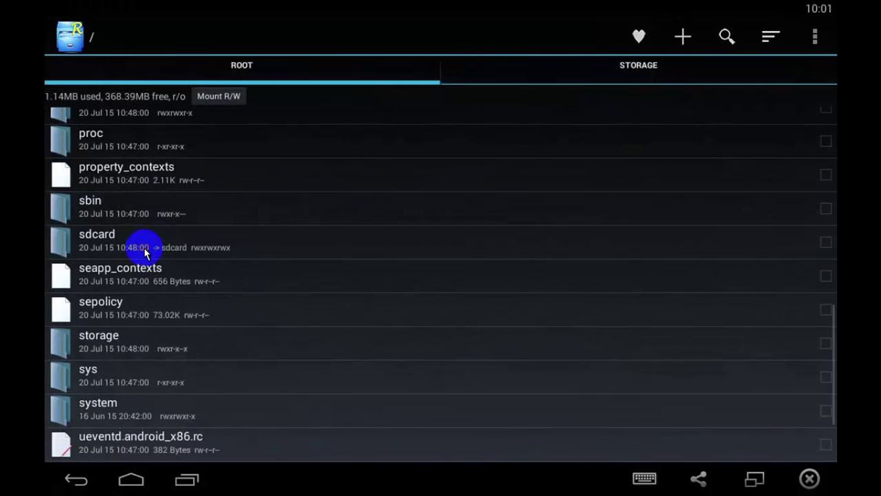
pyautogui.click(117, 406)
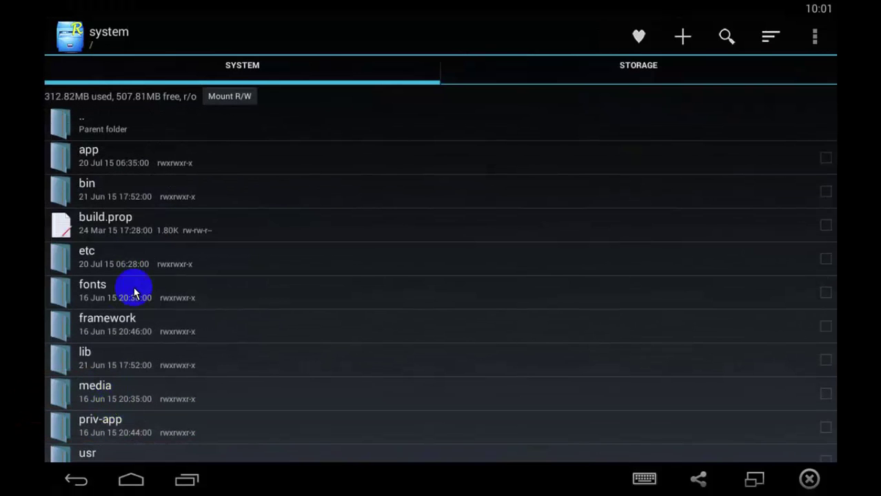
# Open the etc folder and long-press the hosts file to show its options.
pyautogui.moveTo(138, 350); pyautogui.dragTo(149, 241)
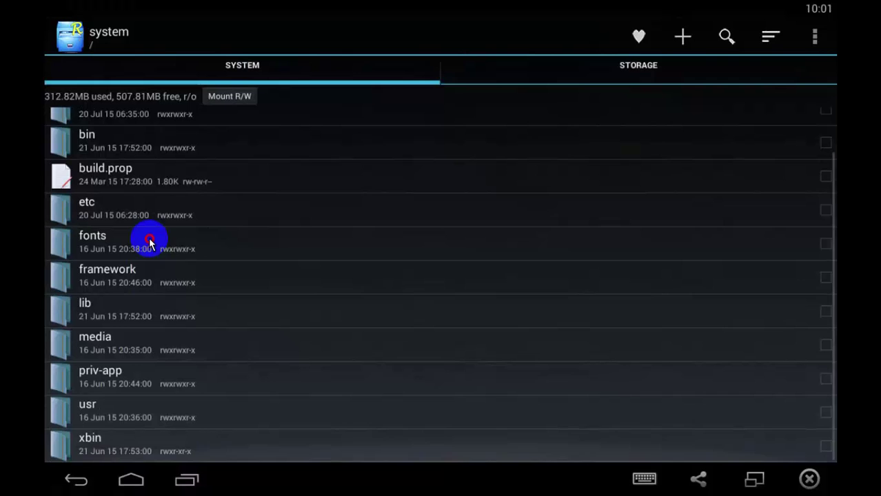
pyautogui.moveTo(178, 282); pyautogui.dragTo(157, 393)
pyautogui.moveTo(147, 354); pyautogui.dragTo(197, 241)
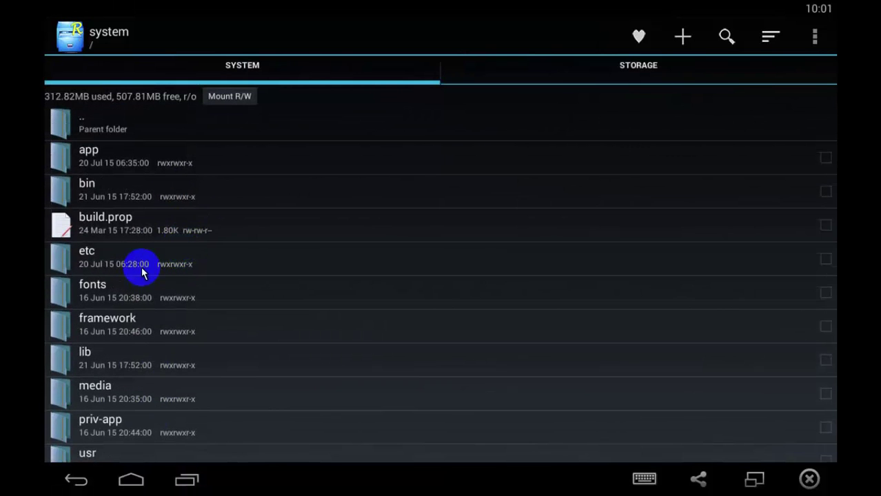
pyautogui.click(141, 269)
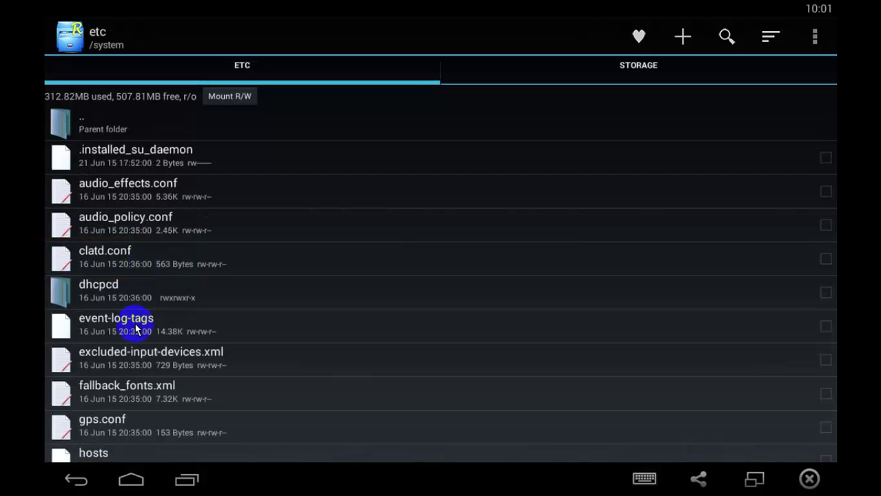
pyautogui.moveTo(122, 364); pyautogui.dragTo(134, 295)
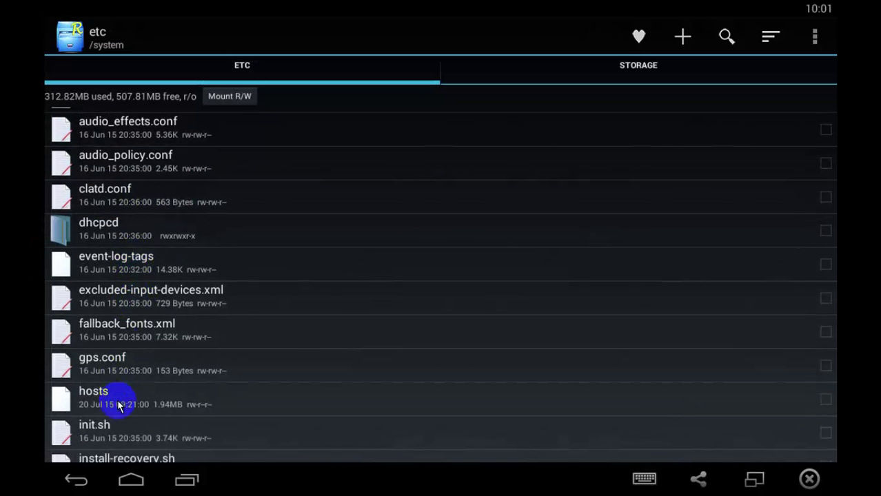
pyautogui.click(118, 405)
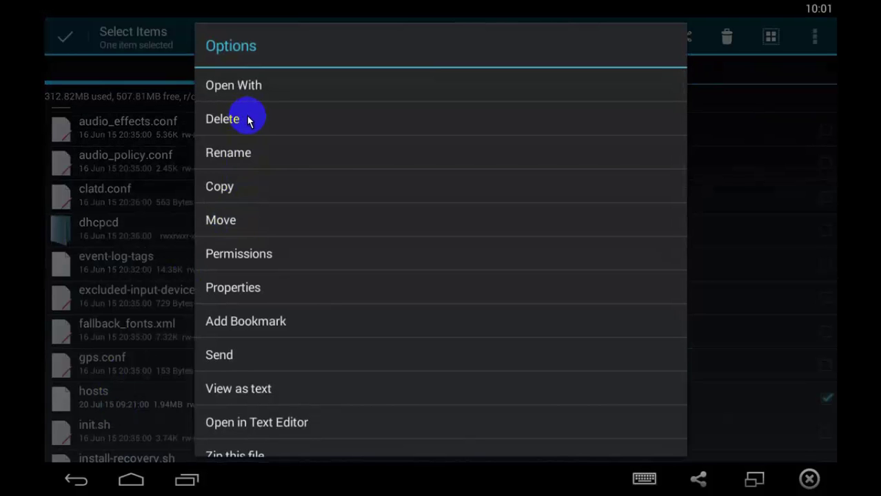
# Delete hosts, granting Superuser access and remounting /system read-write when asked.
pyautogui.click(246, 118)
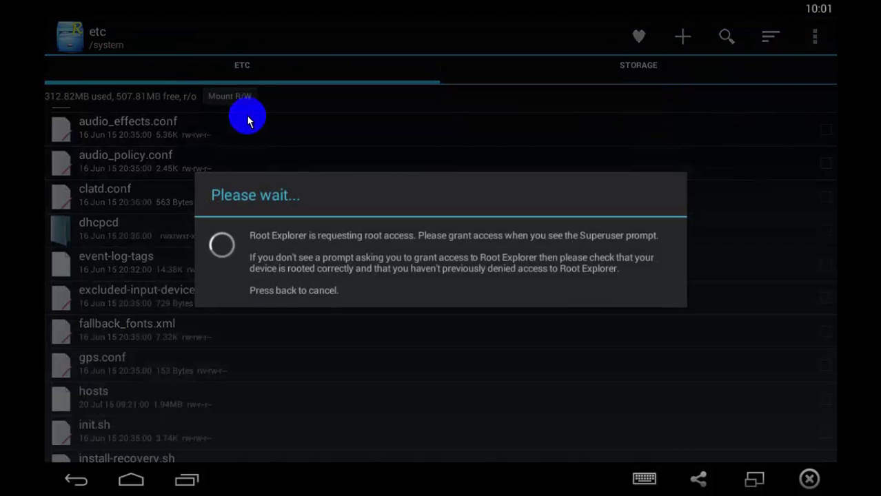
pyautogui.click(517, 326)
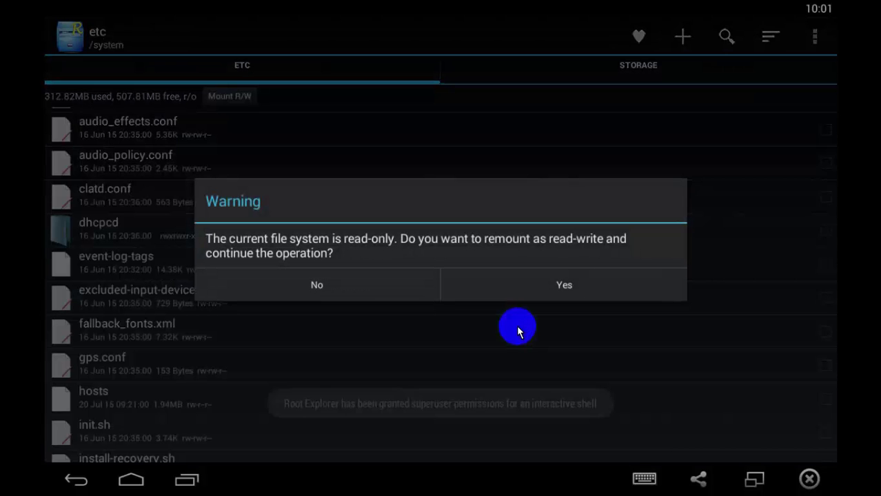
pyautogui.click(509, 291)
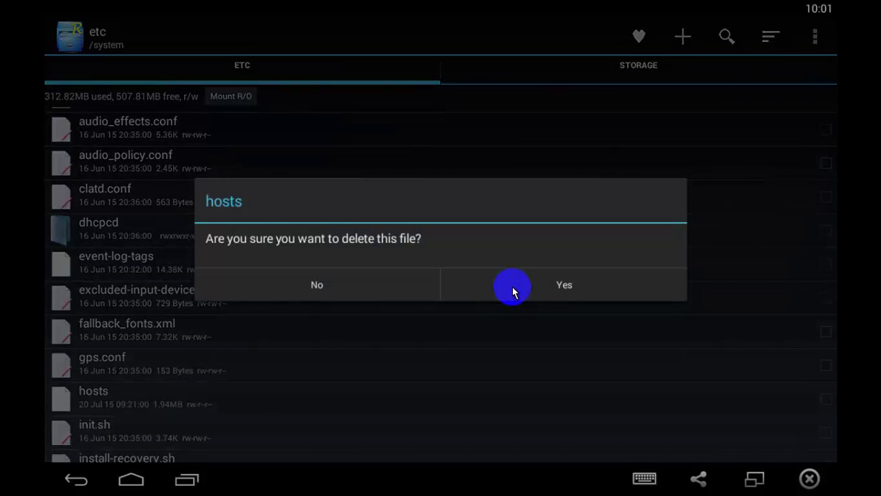
pyautogui.click(512, 289)
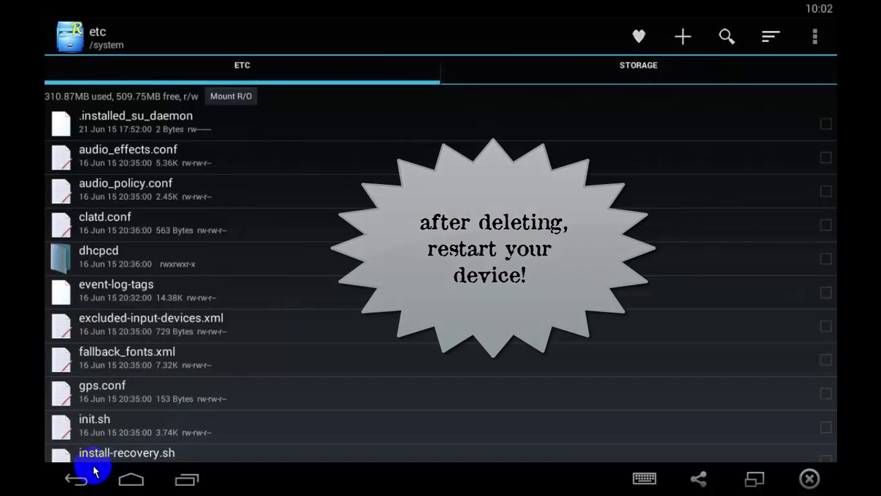
# Exit Root Explorer from its overflow menu and launch Play Store from home page 2's Apps list.
pyautogui.click(811, 38)
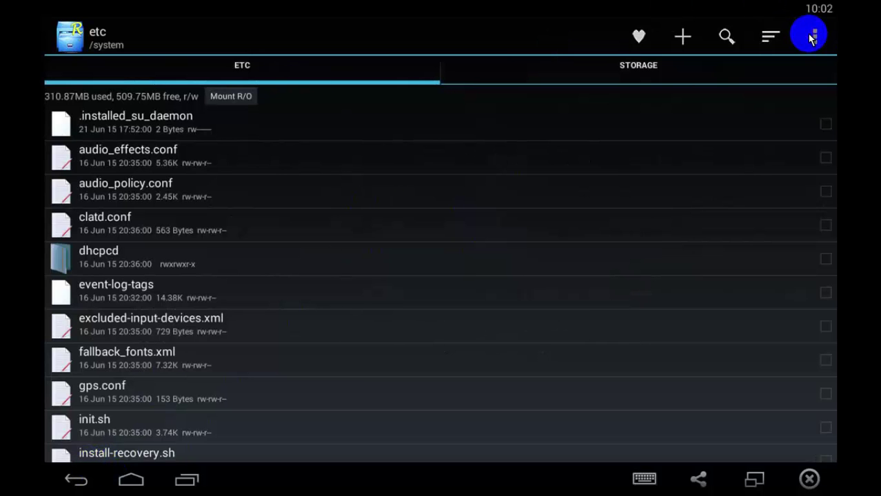
pyautogui.click(752, 241)
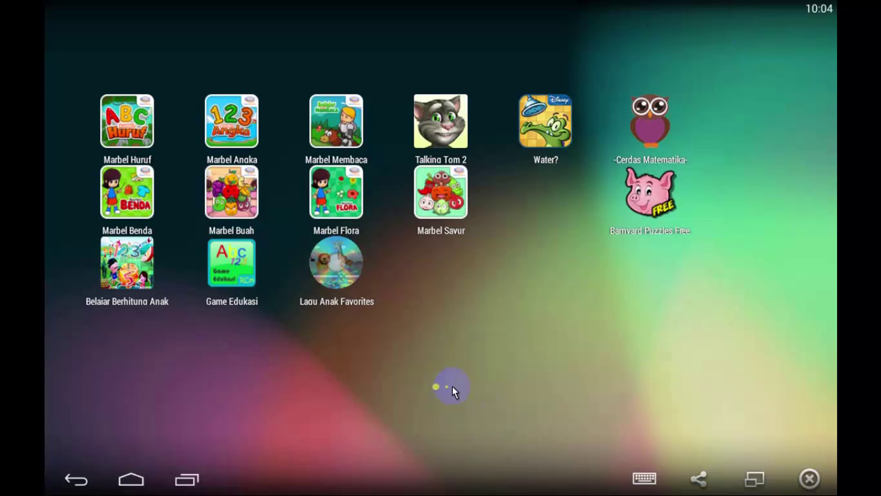
pyautogui.moveTo(385, 362); pyautogui.dragTo(545, 296)
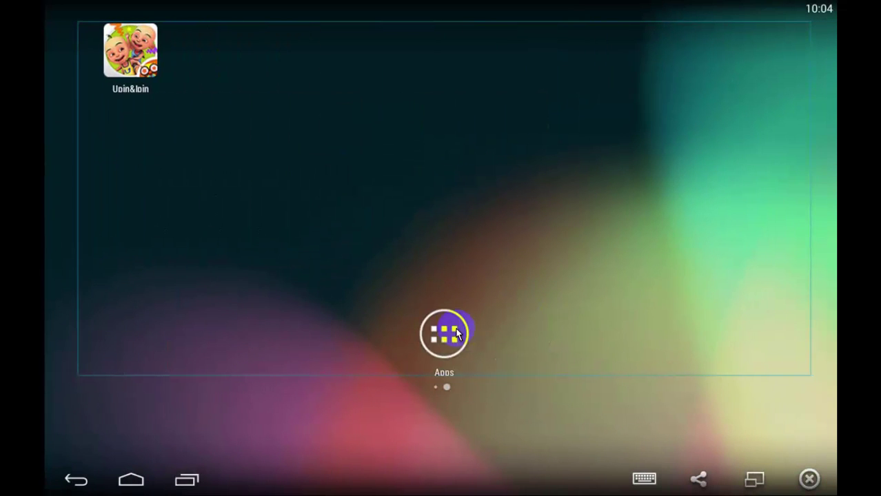
pyautogui.click(454, 334)
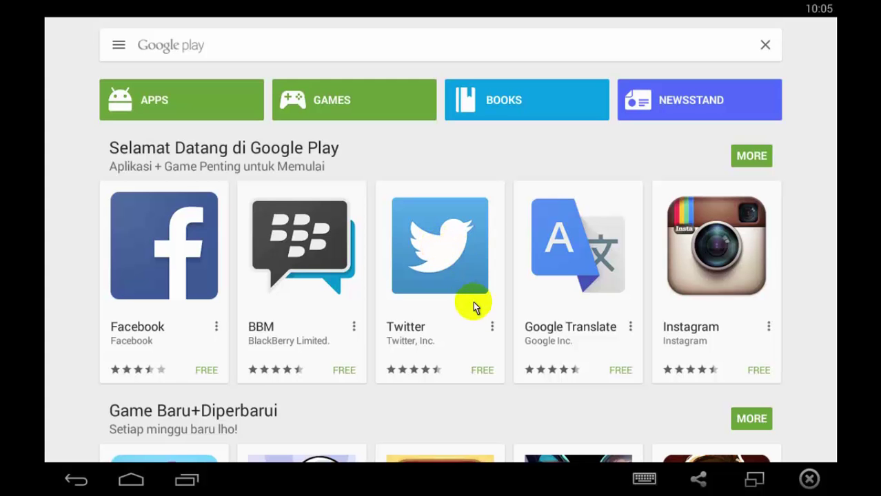
# Scroll the Play Store home page back to the top and open the Google Play search bar.
pyautogui.moveTo(466, 276); pyautogui.dragTo(466, 148)
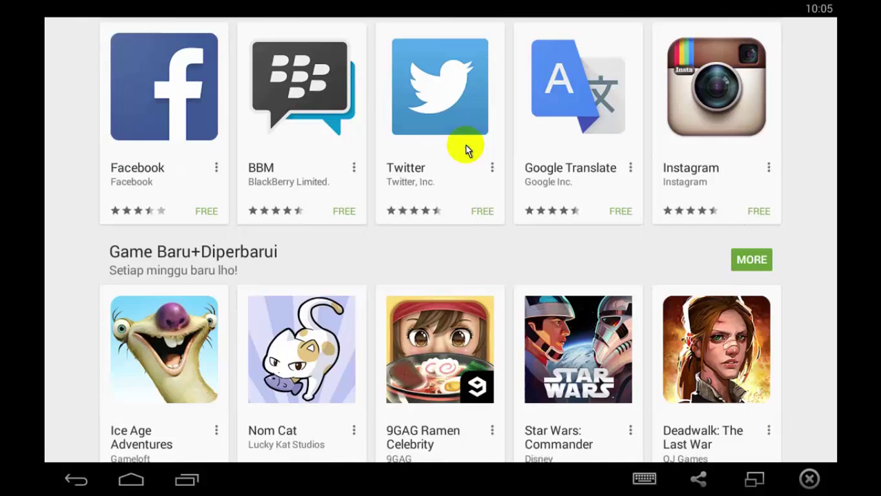
pyautogui.scroll(1, 466, 299)
pyautogui.scroll(-1, 462, 207)
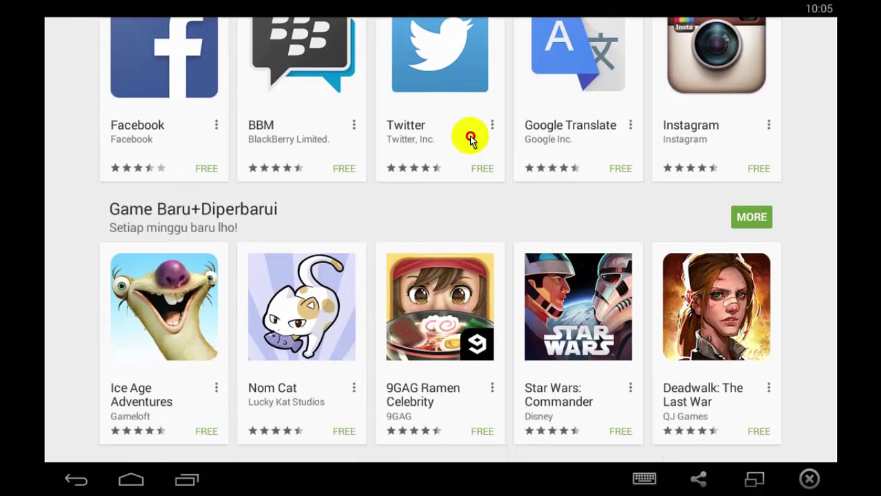
pyautogui.moveTo(466, 134); pyautogui.dragTo(464, 262)
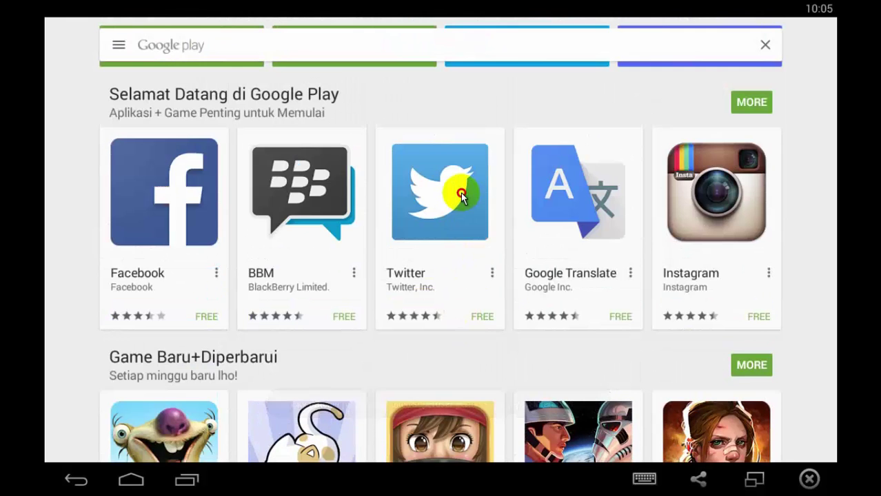
pyautogui.moveTo(450, 191); pyautogui.dragTo(481, 341)
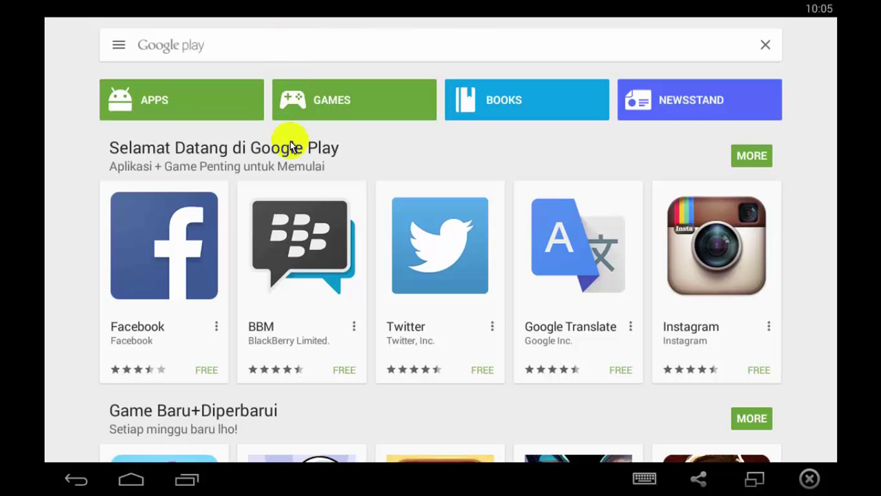
pyautogui.click(281, 48)
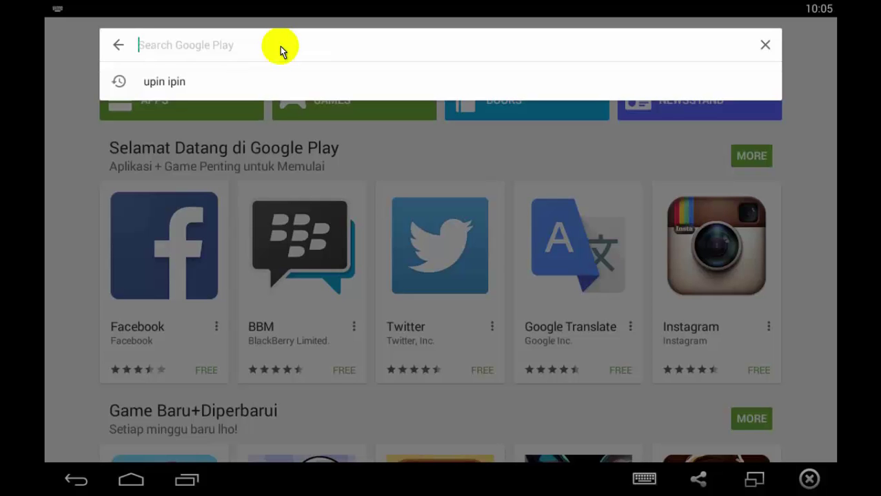
# Search 'es file explorer', open ES File Explorer File Manager, and install it, accepting permissions.
pyautogui.write('es')
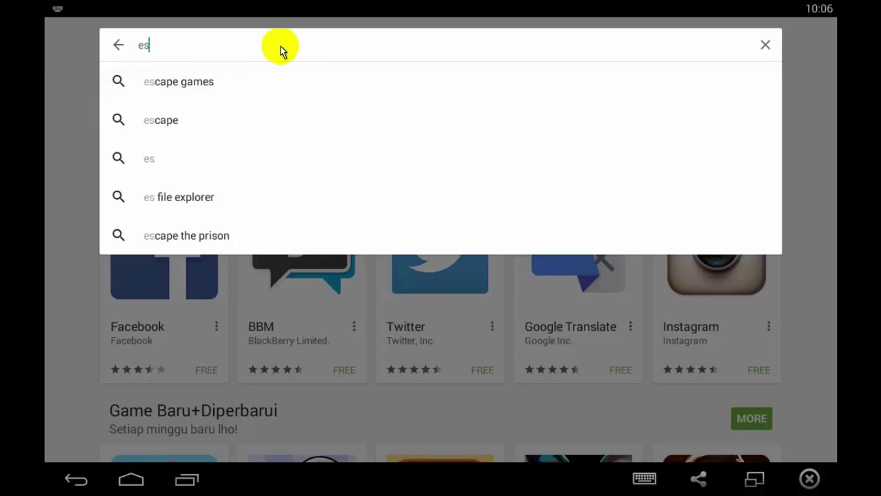
pyautogui.click(249, 198)
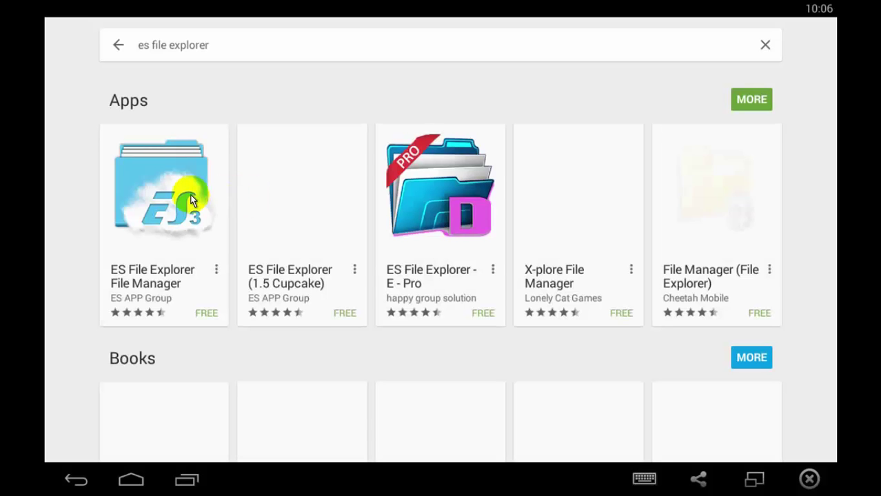
pyautogui.click(189, 196)
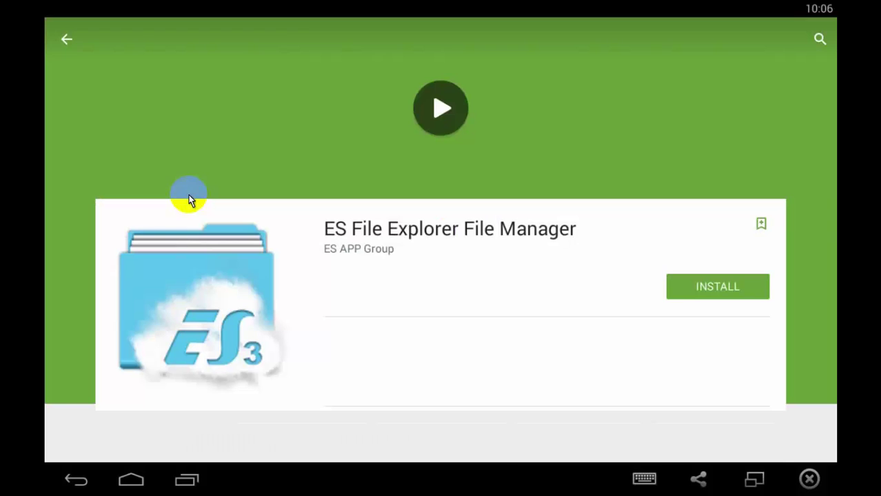
pyautogui.click(750, 285)
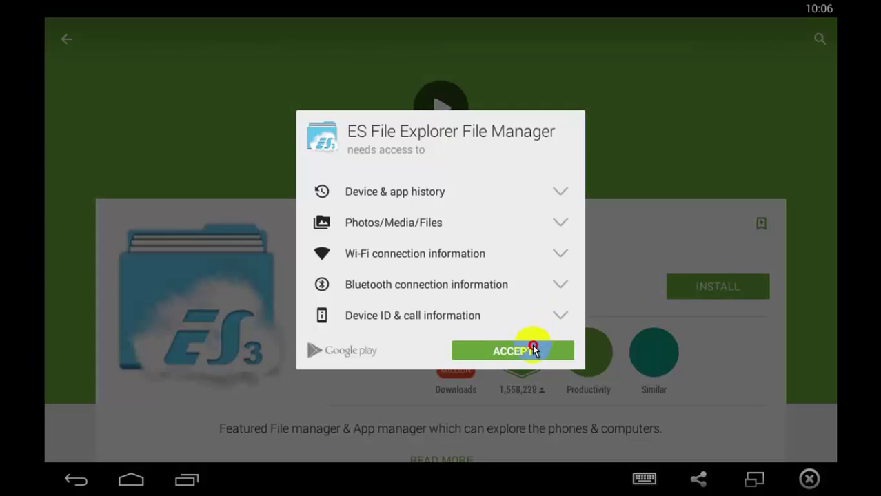
pyautogui.click(534, 348)
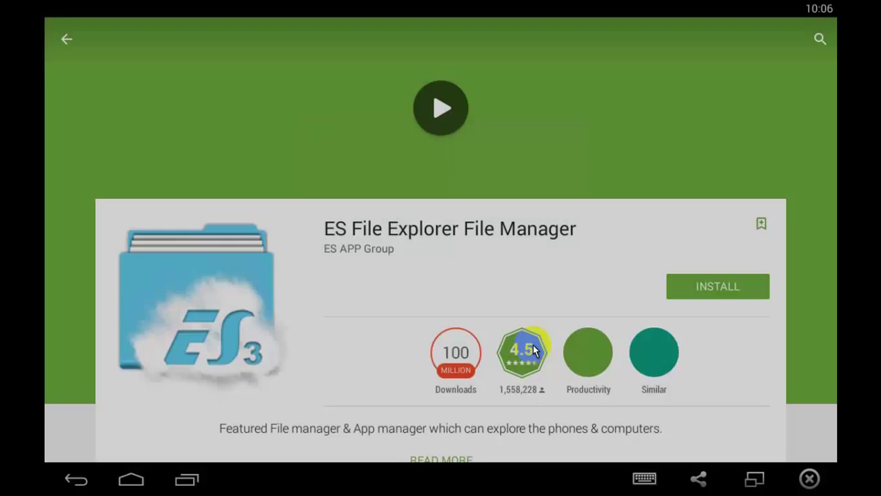